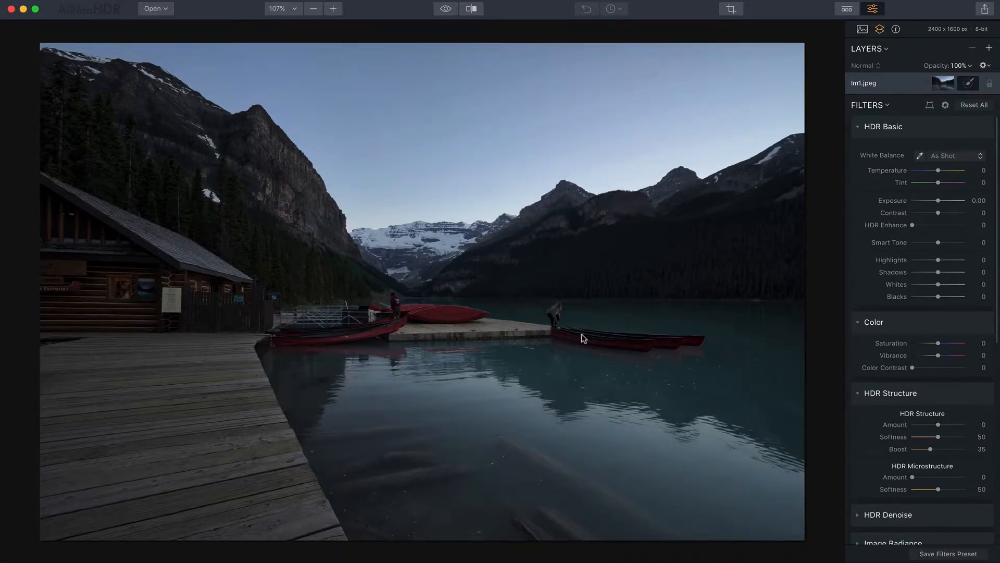
Step: Set the dock photo's Contrast to 21, HDR Enhance 16, Smart Tone 22, Highlights -38, Vibrance 15, Saturation -1, Temperature 10 and Tint 21
left_click_drag(938, 212, 943, 213)
left_click_drag(912, 224, 925, 260)
left_click(936, 354)
left_click_drag(936, 358, 940, 355)
left_click(936, 344)
left_click_drag(938, 170, 941, 183)
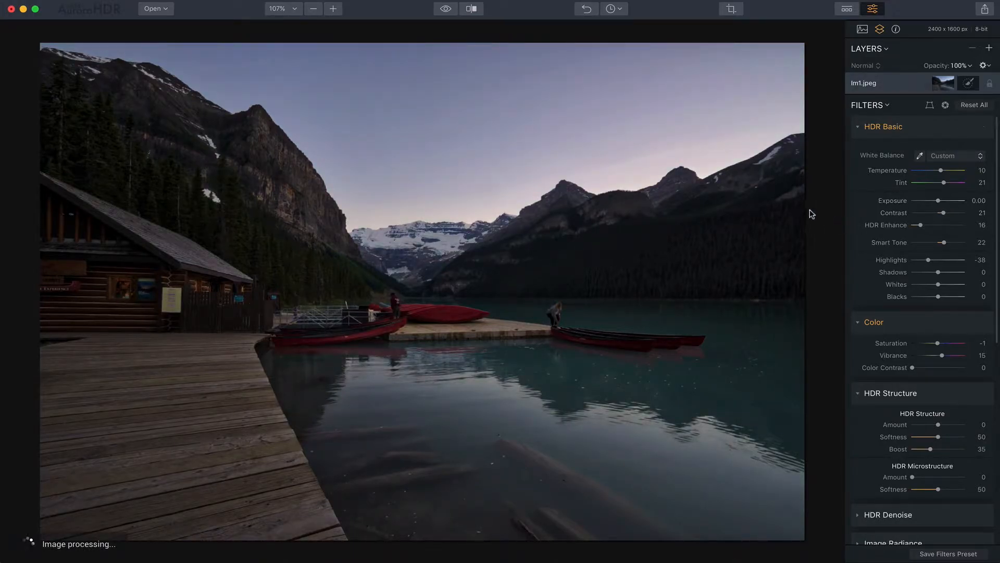
Step: Compare the edited dock photo with the original in a split before/after view, sweeping the divider across the image
left_click(471, 8)
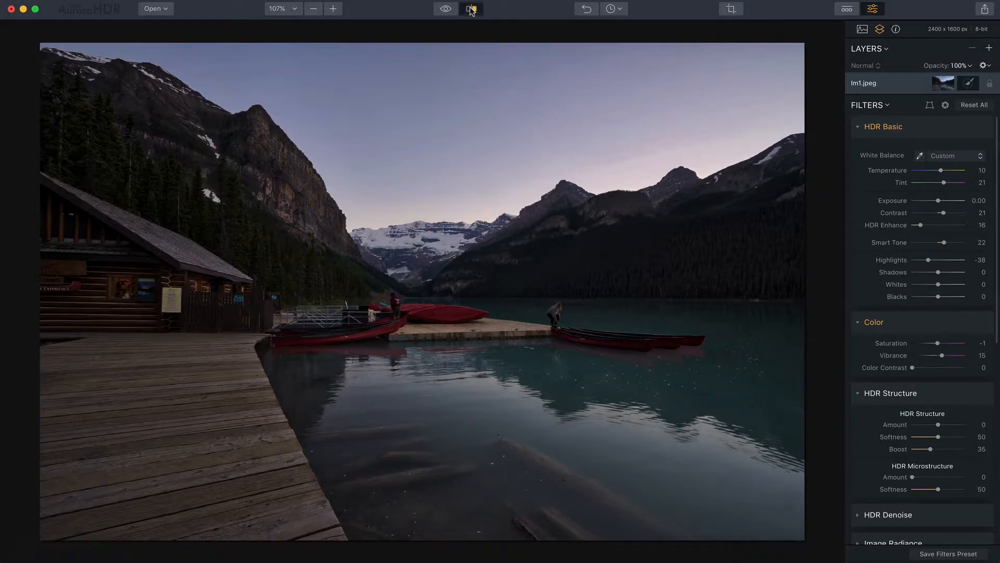
left_click_drag(421, 168, 276, 141)
left_click(471, 8)
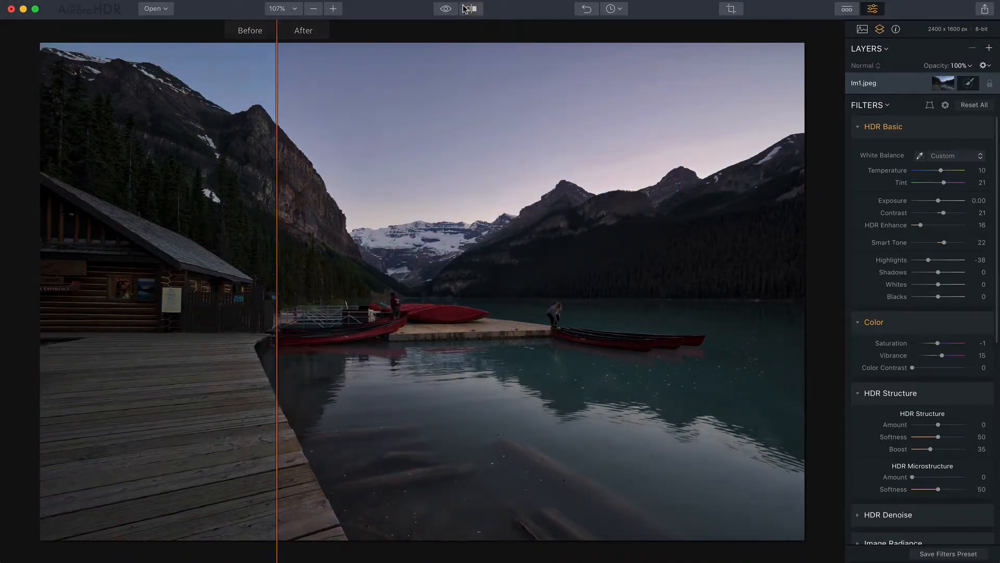
Step: Flip the dock photo horizontally in the crop tool and apply the crop
left_click(731, 8)
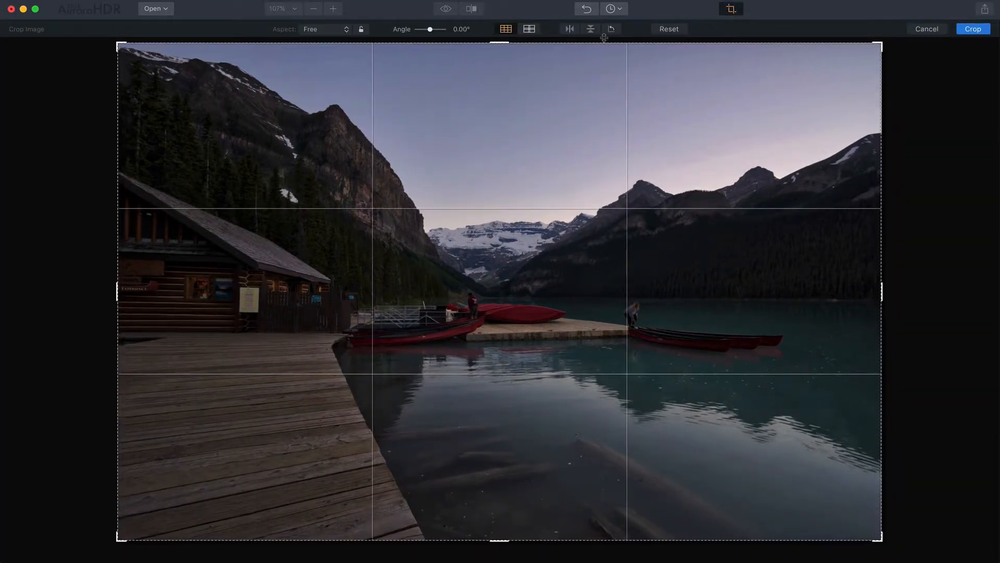
left_click(568, 31)
left_click(973, 29)
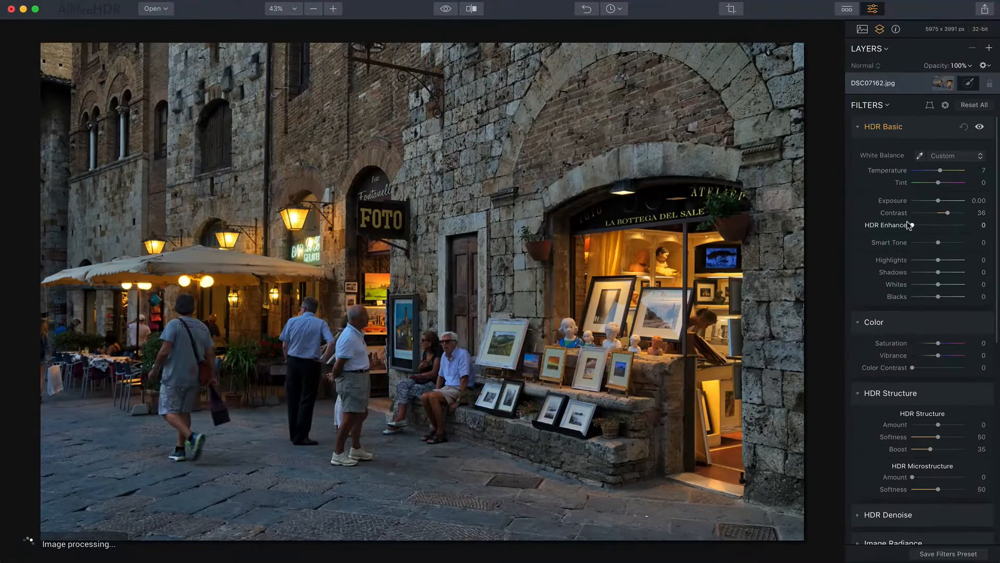
Step: Raise HDR Enhance on the street photo, then fine-tune its tone, vibrance and saturation
left_click_drag(913, 229, 933, 272)
left_click_drag(939, 356, 936, 342)
Step: Add a post-crop vignette to the street photo with Amount -52, Size 19 and Inner Brightness 39
scroll(922, 397, "down", 10)
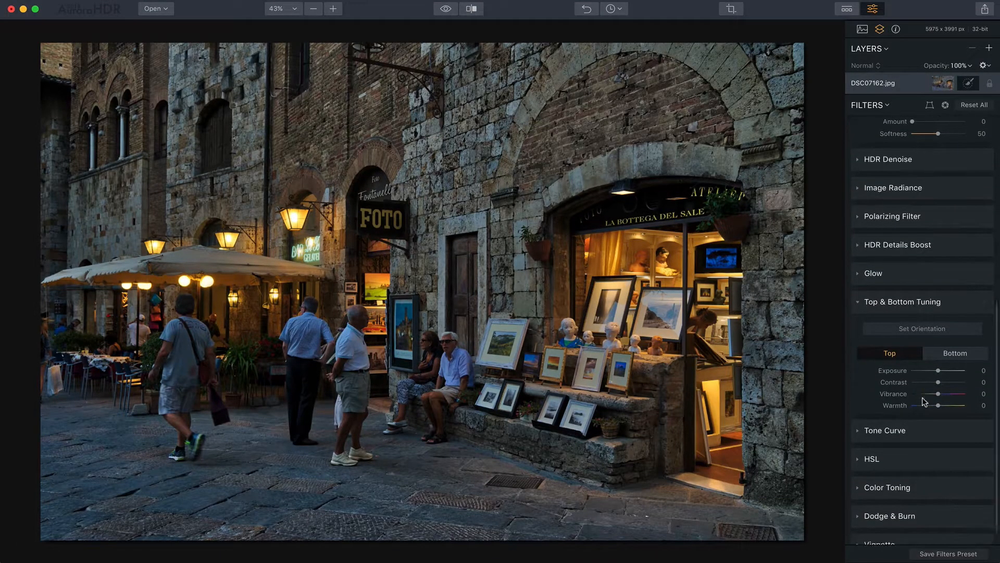
left_click(880, 521)
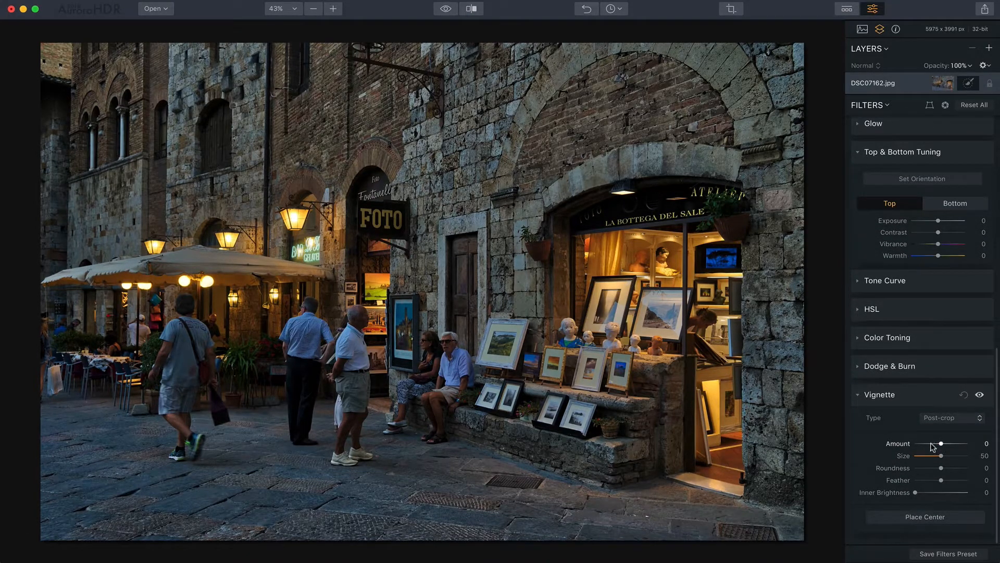
left_click_drag(933, 443, 921, 443)
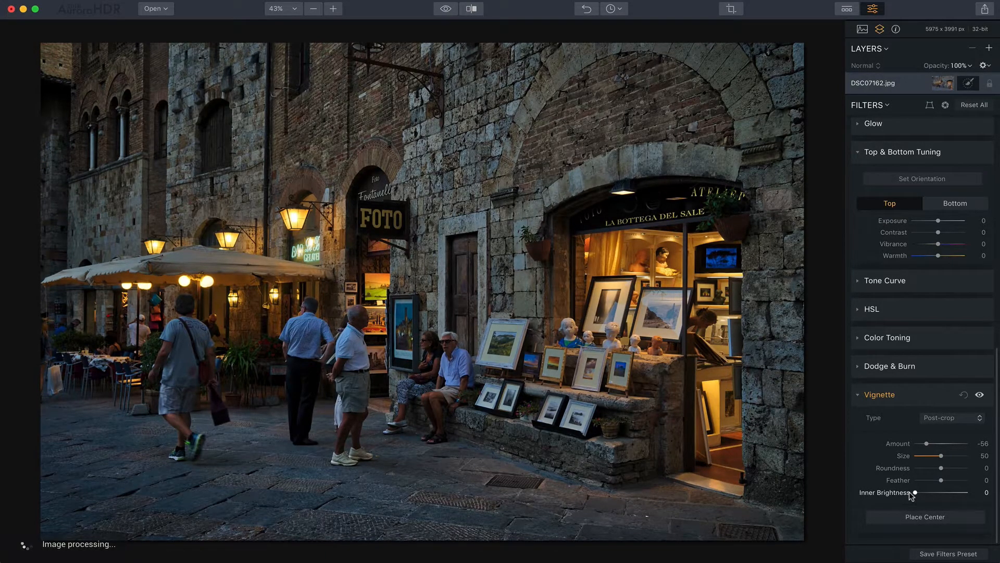
left_click_drag(910, 492, 925, 491)
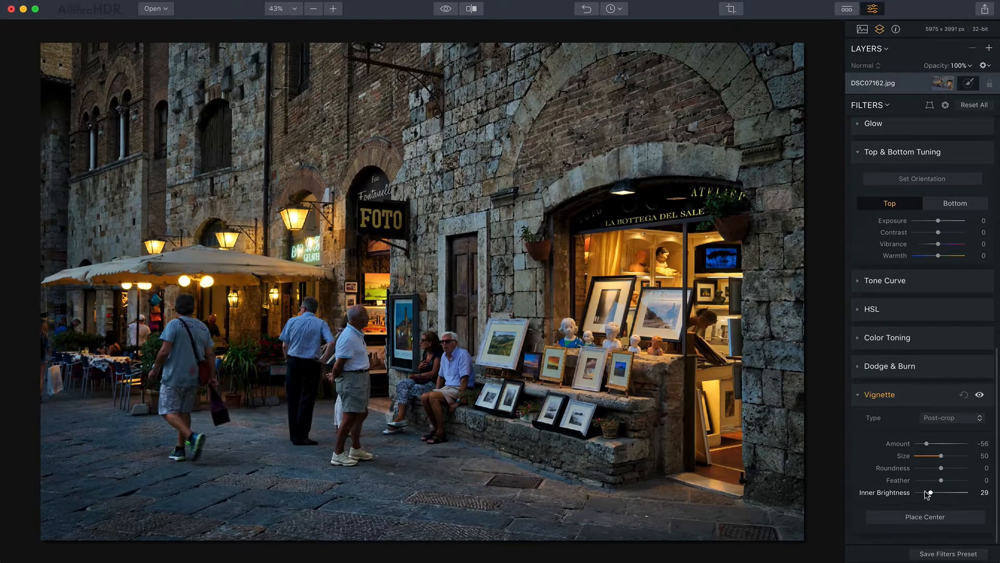
mouse_move(941, 455)
left_mouse_down()
mouse_move(921, 455)
mouse_move(927, 444)
left_mouse_up()
left_click_drag(931, 492, 935, 492)
Step: Compare the edited street photo with its original in a split before/after view
left_click(472, 8)
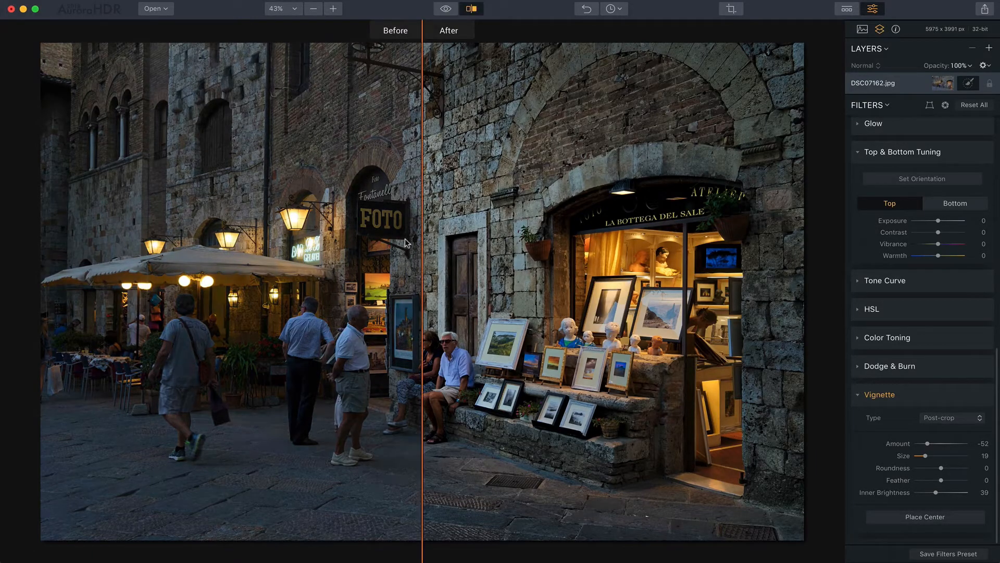
left_click_drag(419, 237, 384, 205)
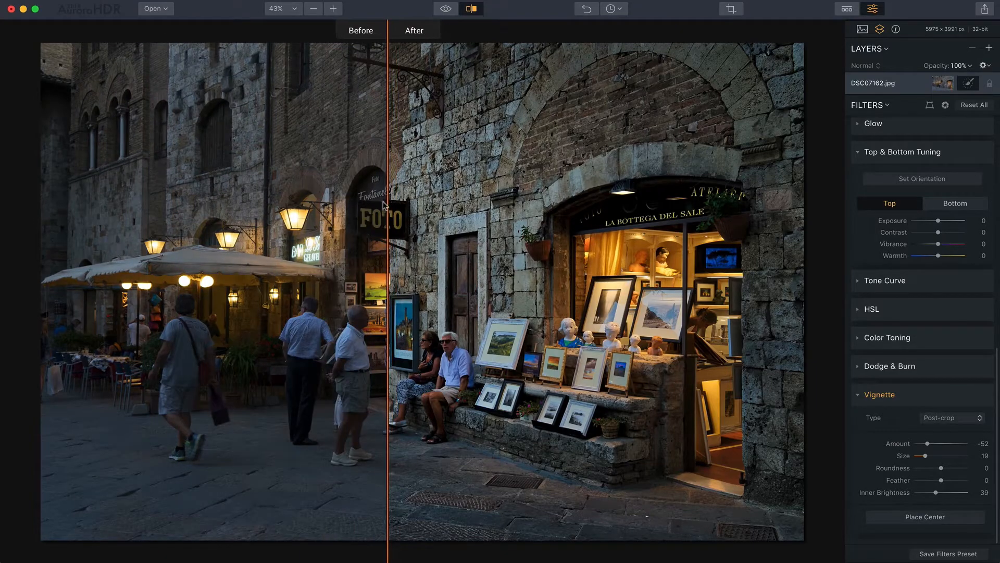
left_click(471, 8)
scroll(909, 296, "up", 10)
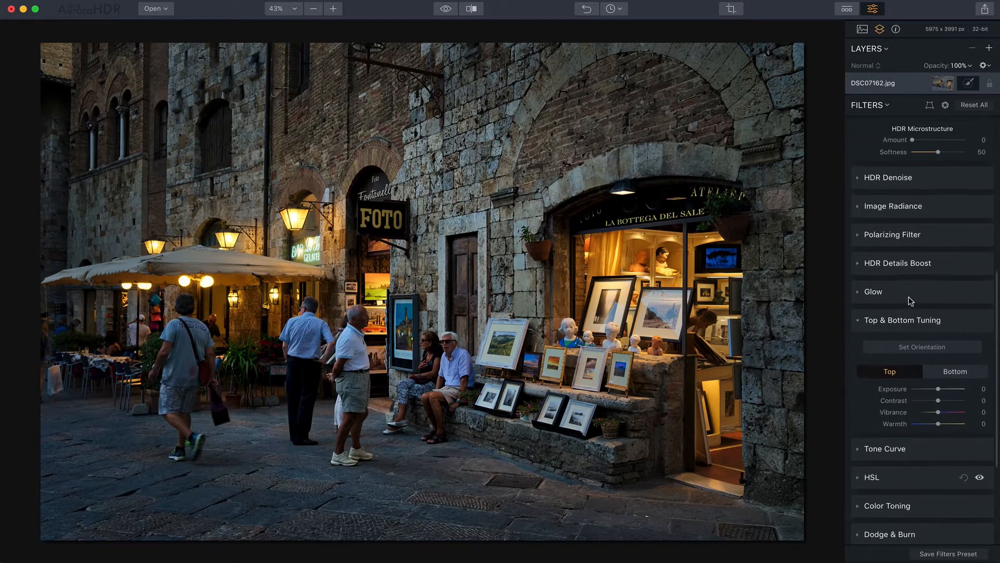
scroll(909, 296, "up", 10)
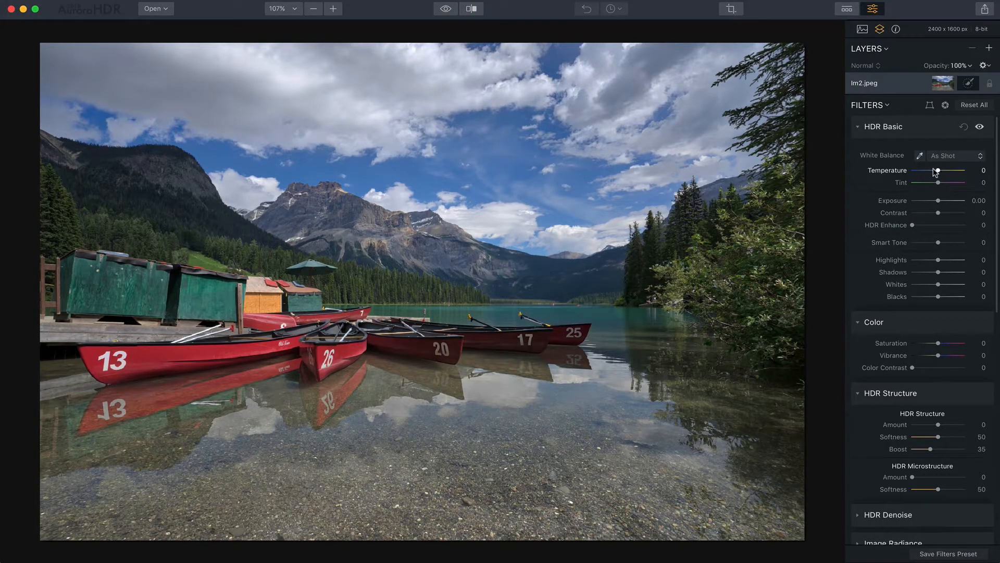
Step: Set the canoe photo's Temperature to -19, Contrast 38, HDR Enhance 25, Smart Tone -16, Highlights -30, Shadows -15 and Vibrance 14
left_click_drag(937, 172, 931, 172)
mouse_move(938, 214)
left_mouse_down()
mouse_move(948, 214)
mouse_move(925, 226)
left_mouse_up()
left_click_drag(938, 243, 933, 243)
left_click_drag(938, 260, 930, 260)
left_click_drag(938, 273, 935, 273)
left_click_drag(935, 356, 941, 358)
Step: Tune the bottom part of the canoe photo with the Top & Bottom Tuning filter, using Warmth 34 and Contrast 38
scroll(934, 354, "down", 2)
scroll(934, 355, "down", 20)
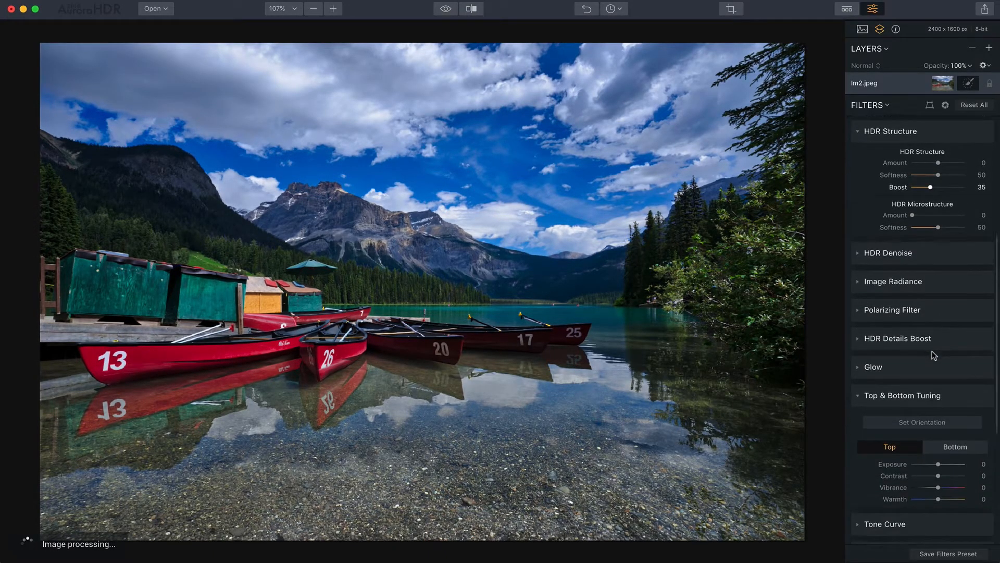
left_click(953, 243)
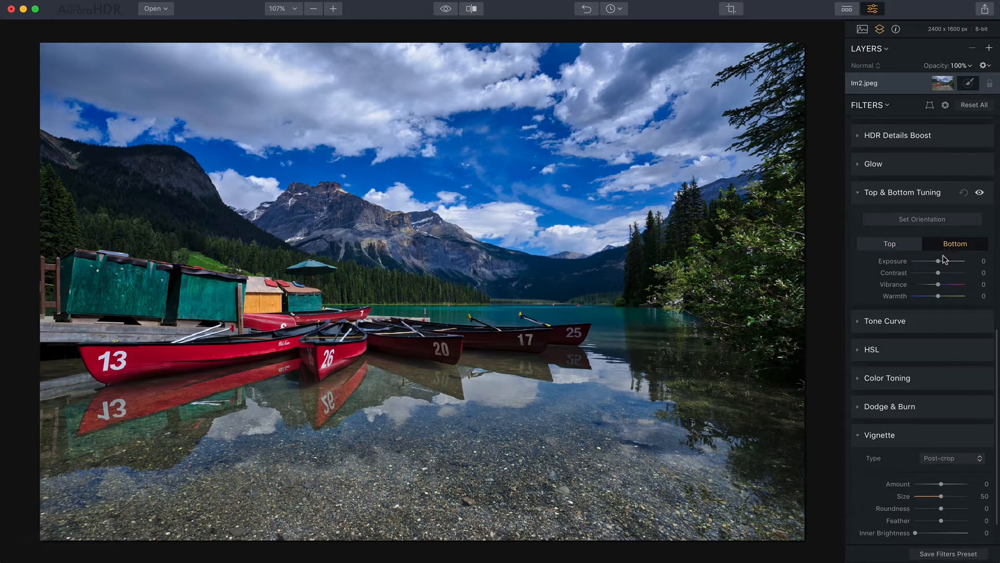
left_click_drag(937, 297, 947, 296)
left_click_drag(938, 272, 948, 272)
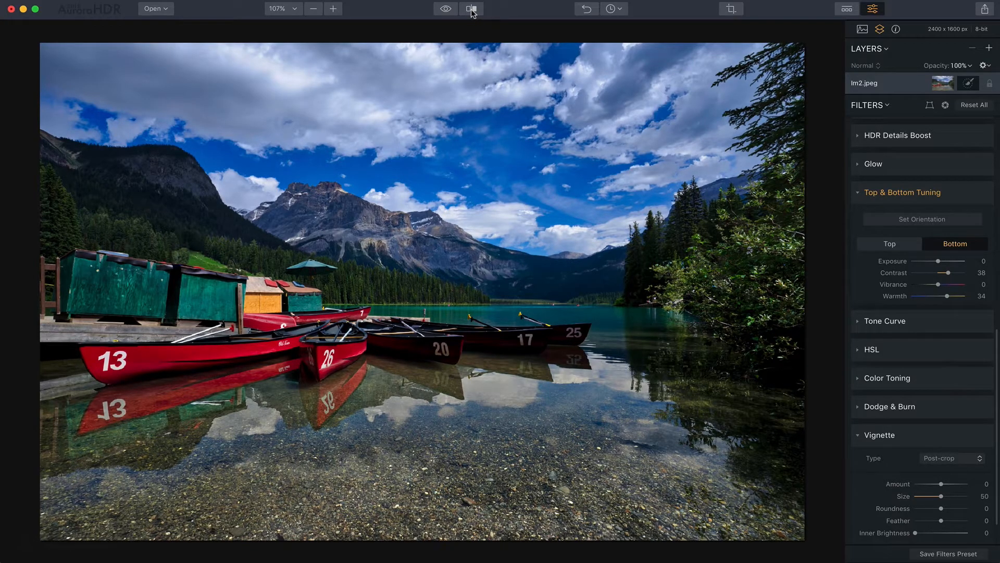
Step: Compare the edited canoe photo with its original in a split before/after view, sweeping the divider across the lake scene
left_click(473, 13)
left_click_drag(440, 141, 256, 86)
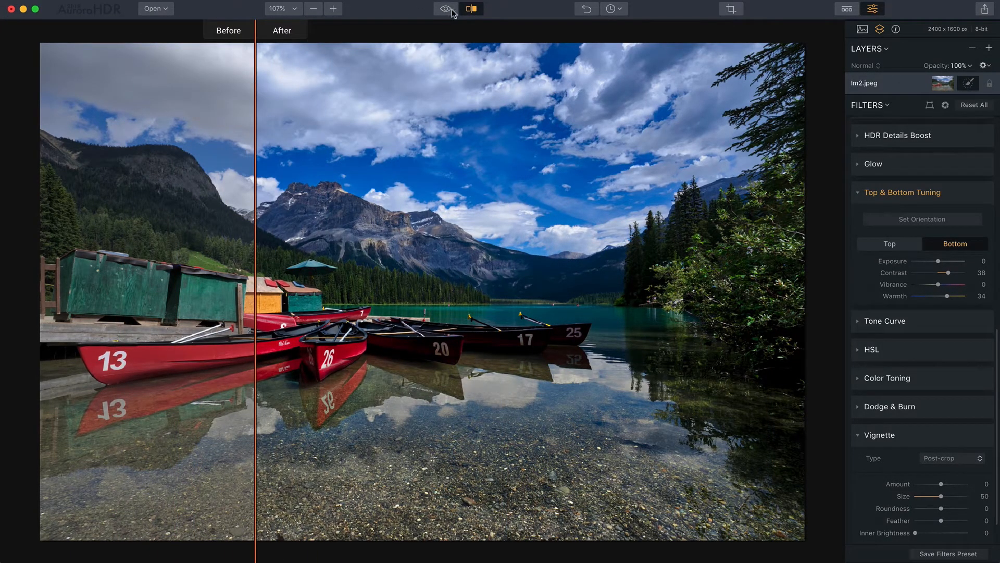
left_click(471, 9)
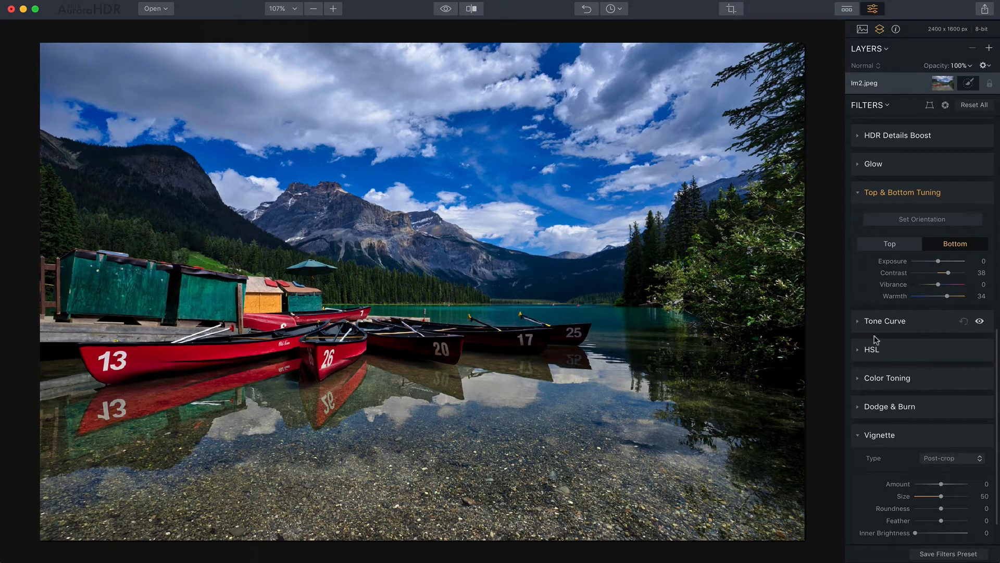
scroll(904, 320, "up", 5)
scroll(904, 320, "up", 3)
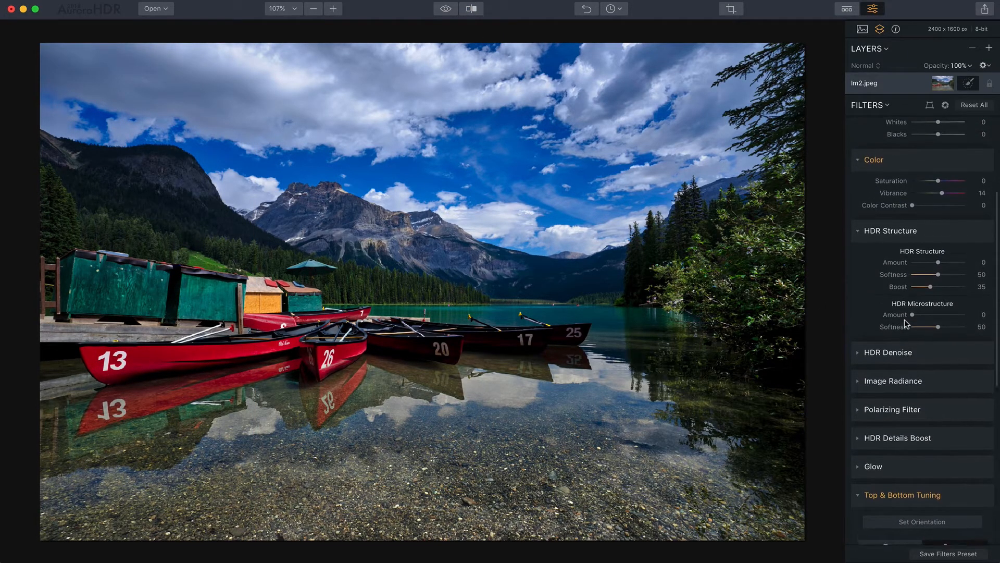
scroll(937, 231, "up", 3)
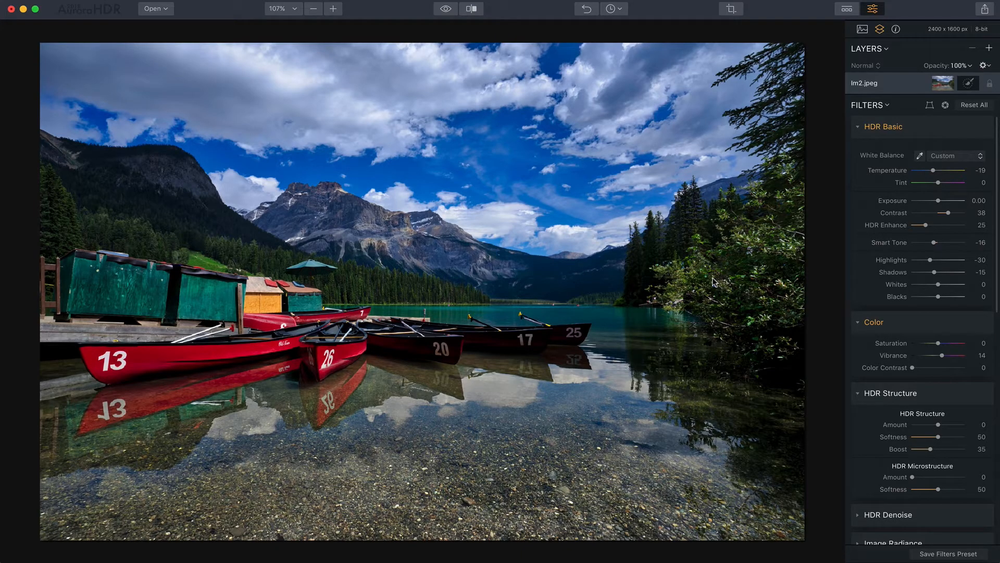